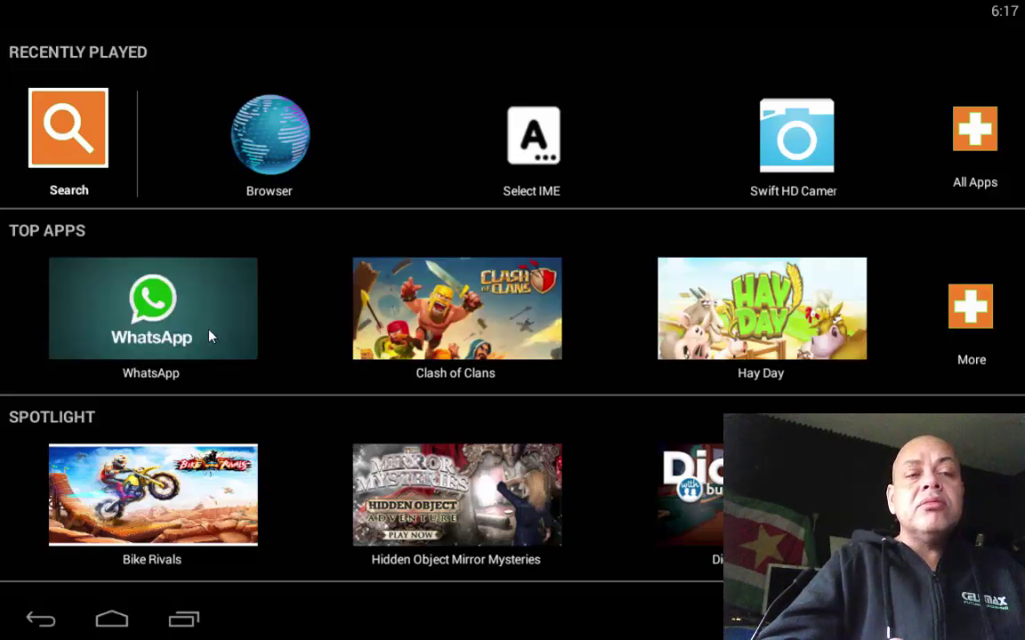
# Open the WhatsApp entry from the top apps and continue through the one-time AppStore setup.
pyautogui.click(211, 336)
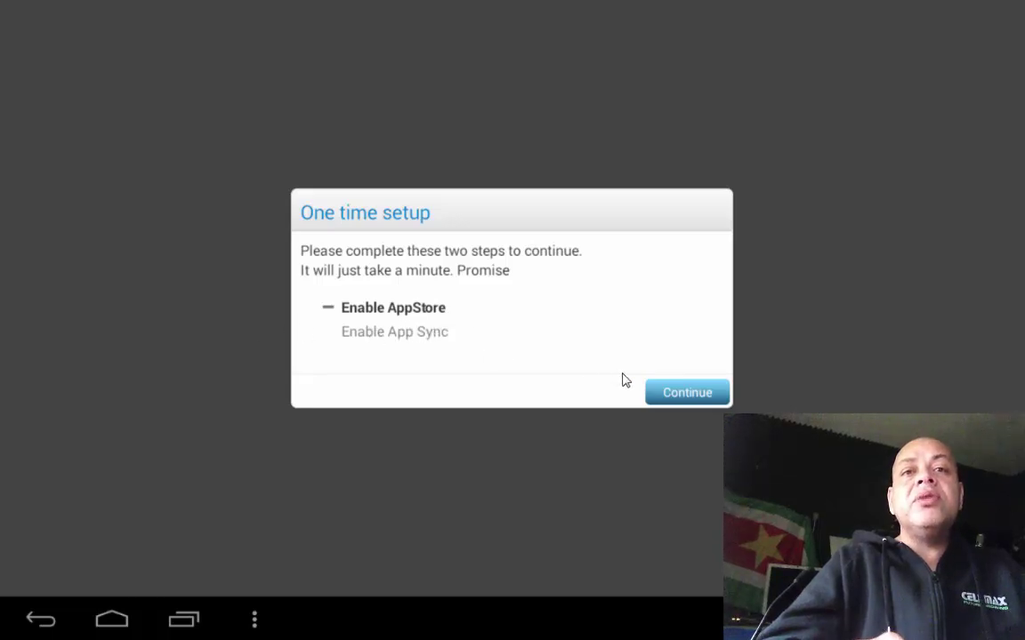
pyautogui.click(659, 393)
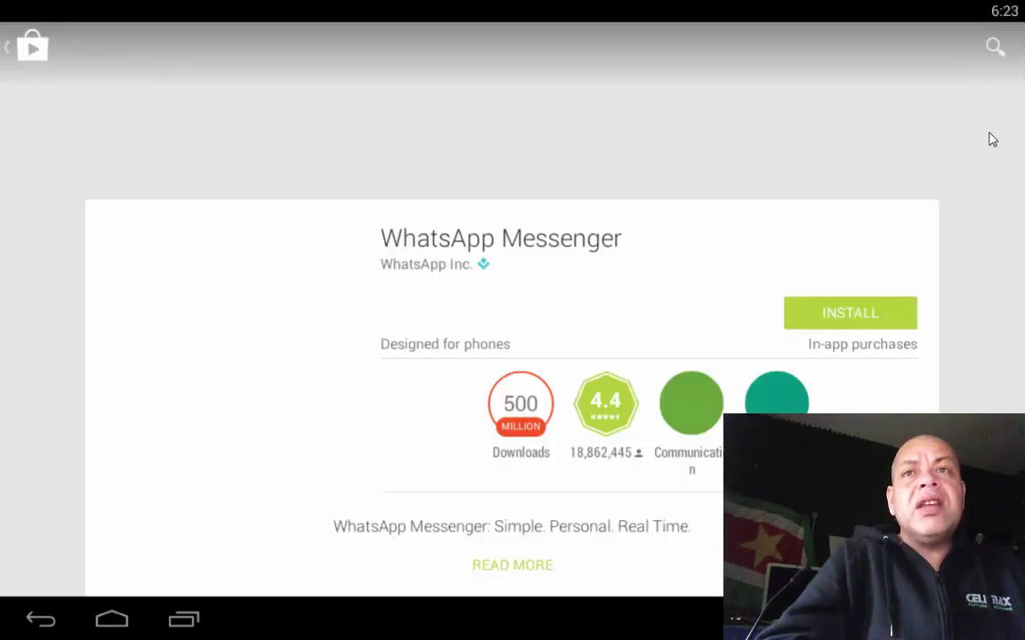
# Search Google Play for "ios8" and open the ONE+ Launcher page from the results.
pyautogui.click(994, 46)
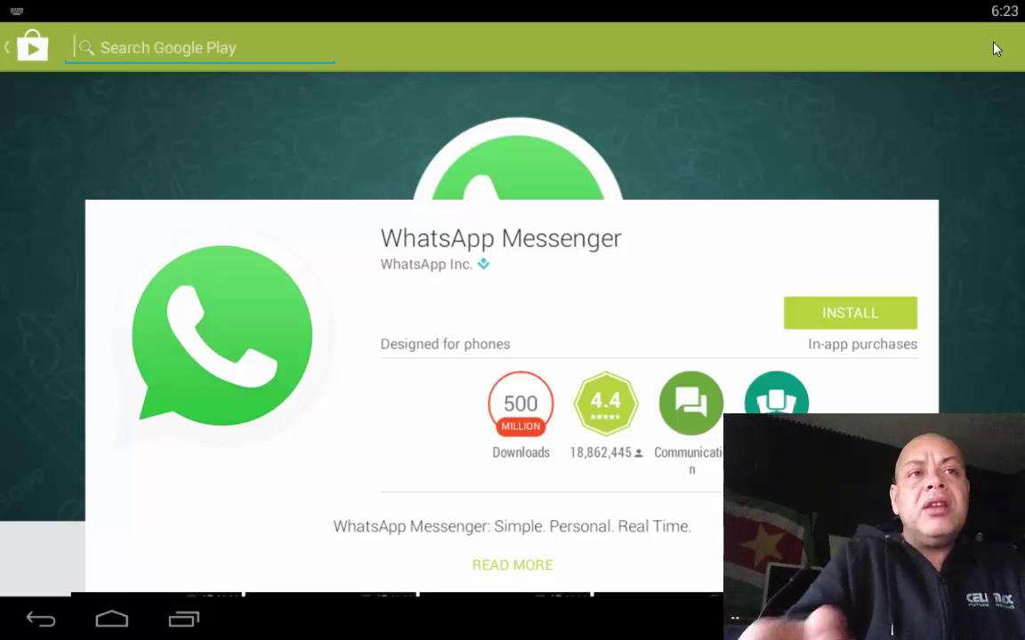
pyautogui.write('ios8')
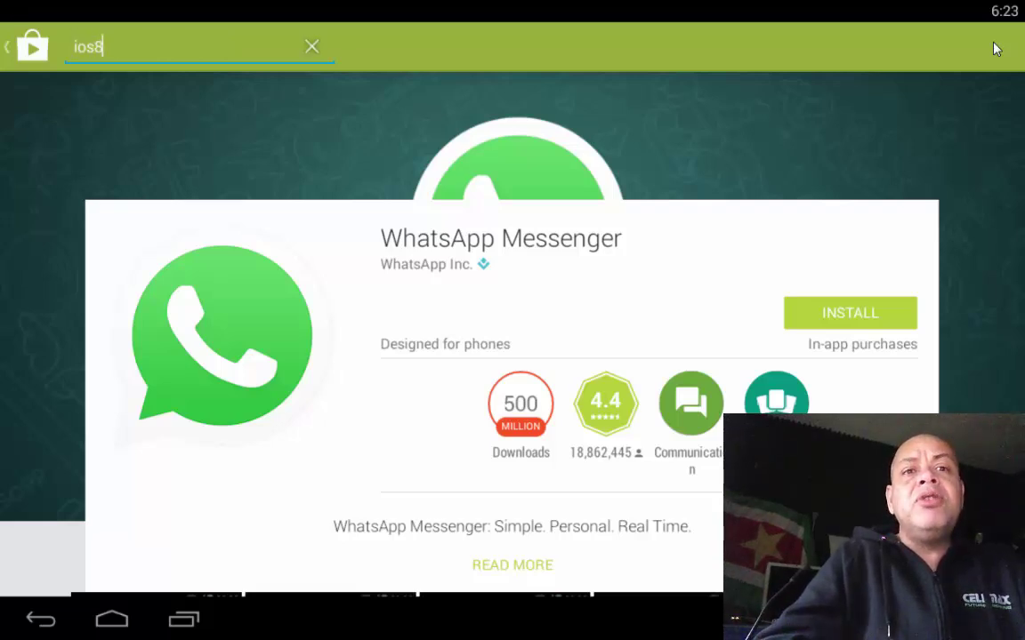
pyautogui.press('Escape')
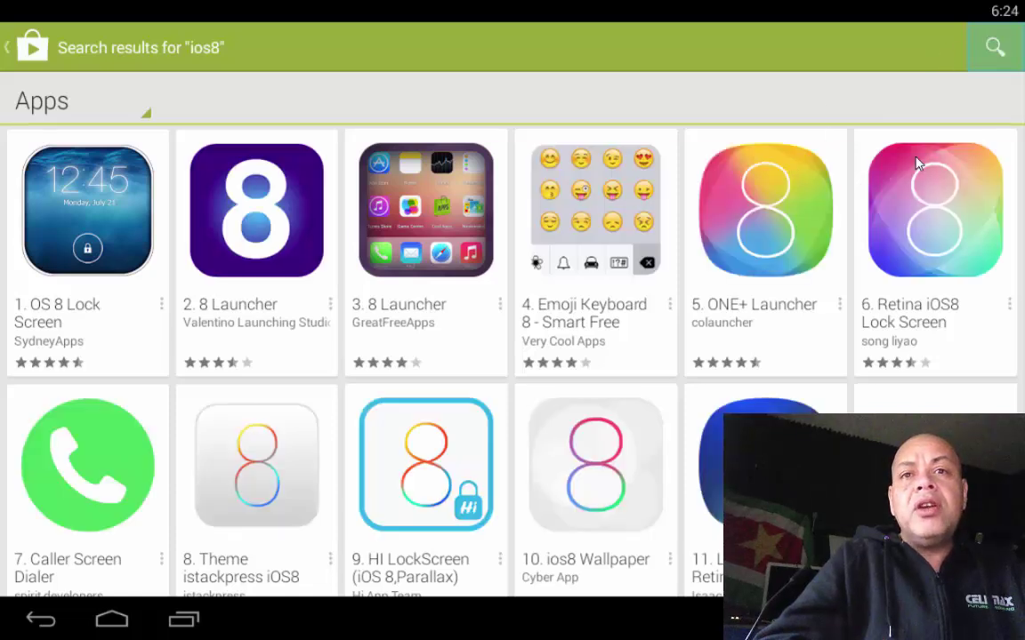
pyautogui.scroll(-2, 829, 230)
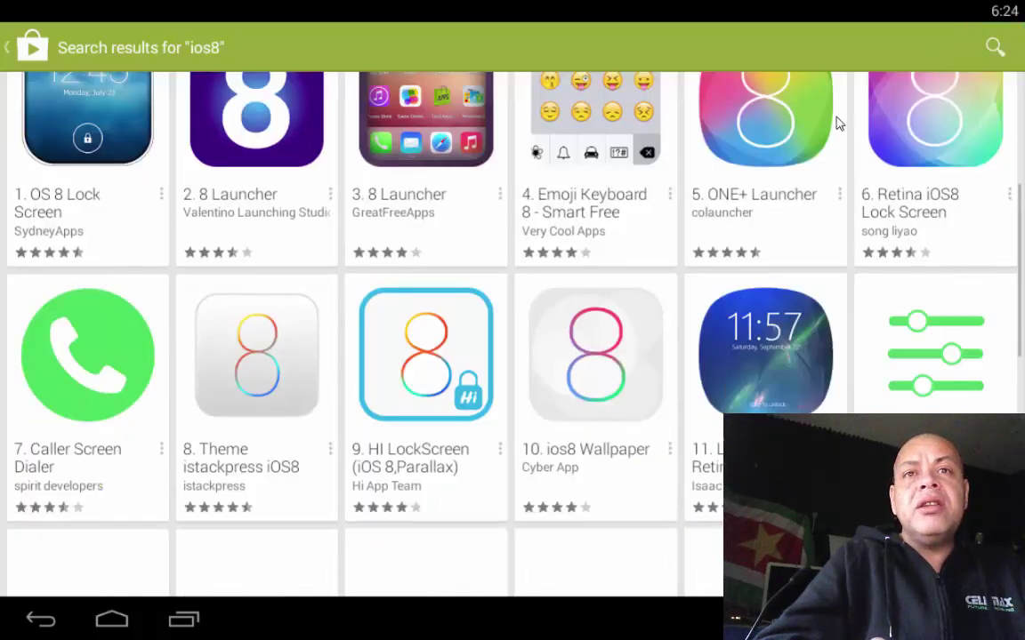
pyautogui.click(798, 126)
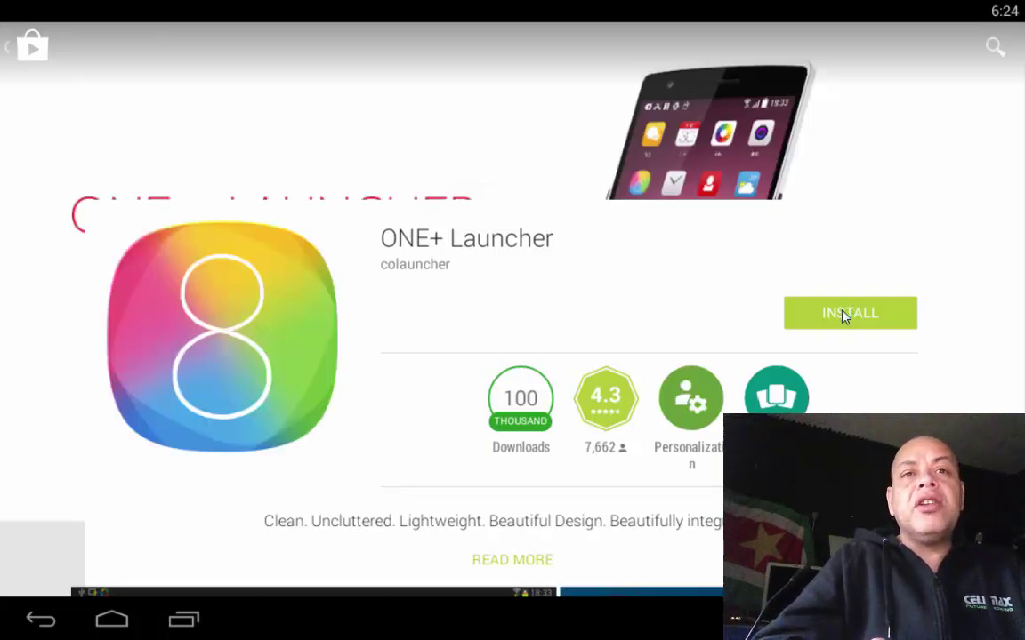
# Start installing ONE+ Launcher and examine the details of its requested permissions, from device ID up to device and app history.
pyautogui.click(845, 315)
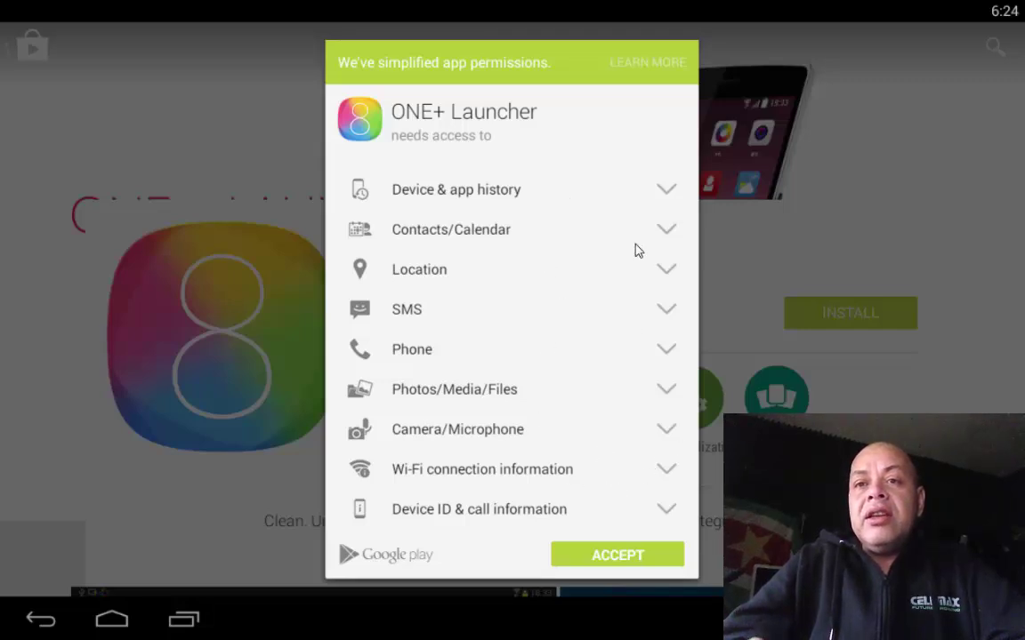
pyautogui.click(656, 515)
pyautogui.click(617, 417)
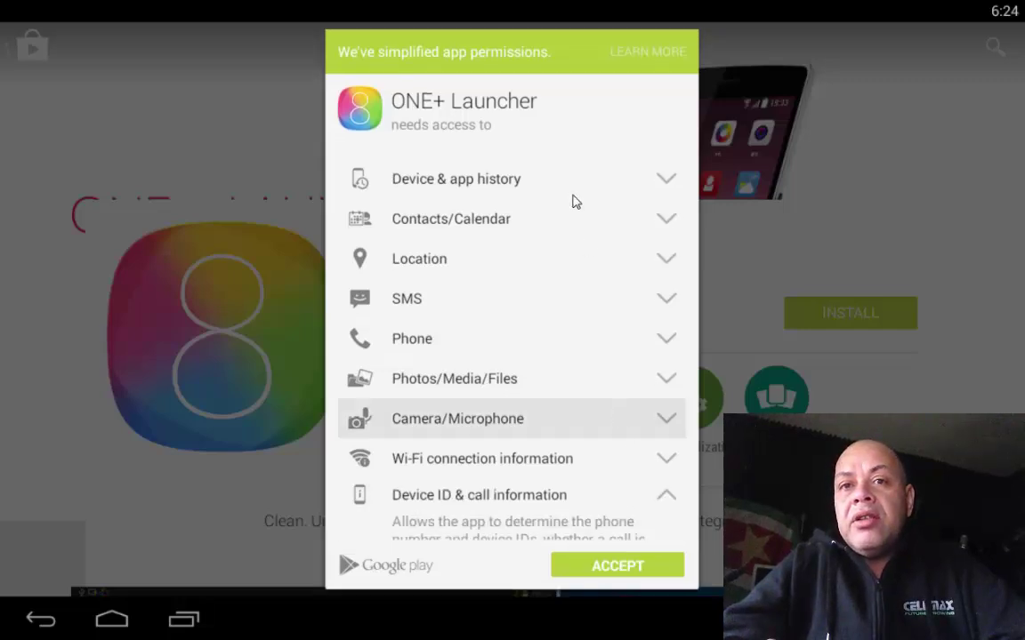
pyautogui.click(578, 416)
pyautogui.click(547, 389)
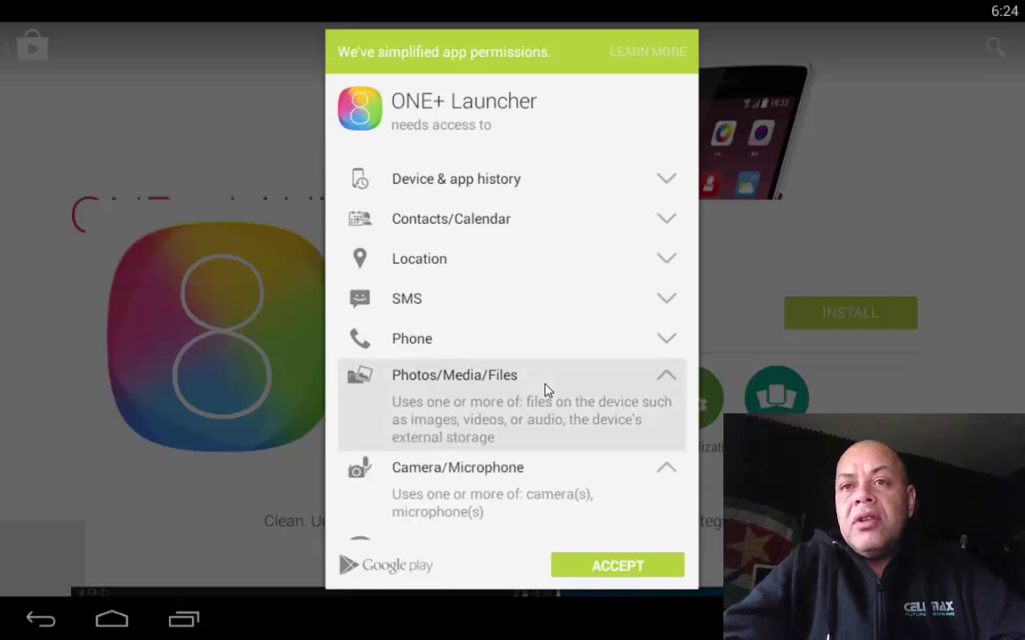
pyautogui.click(546, 388)
pyautogui.click(546, 388)
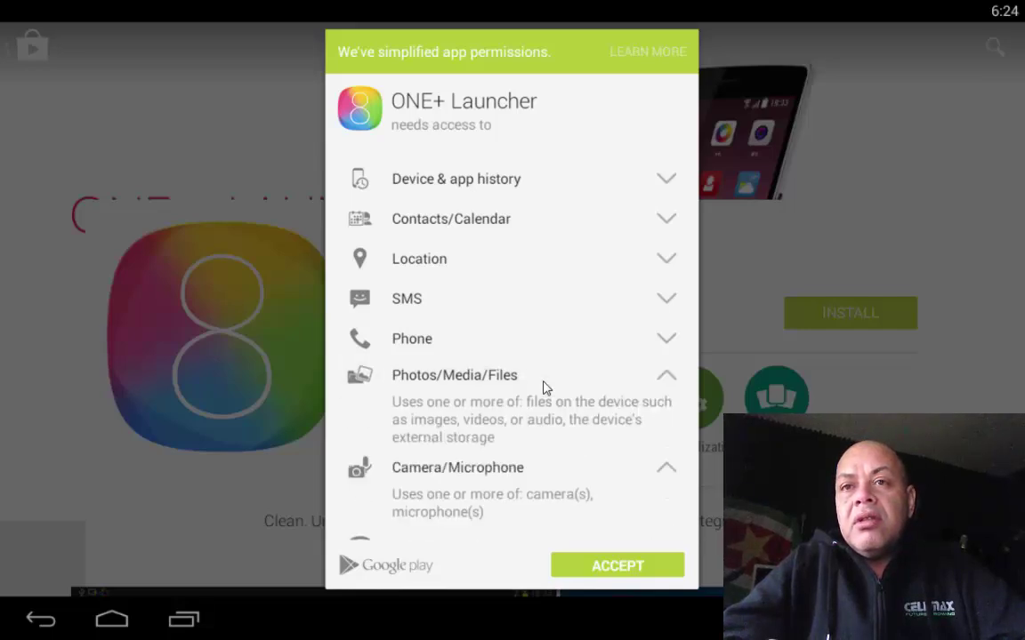
pyautogui.click(608, 334)
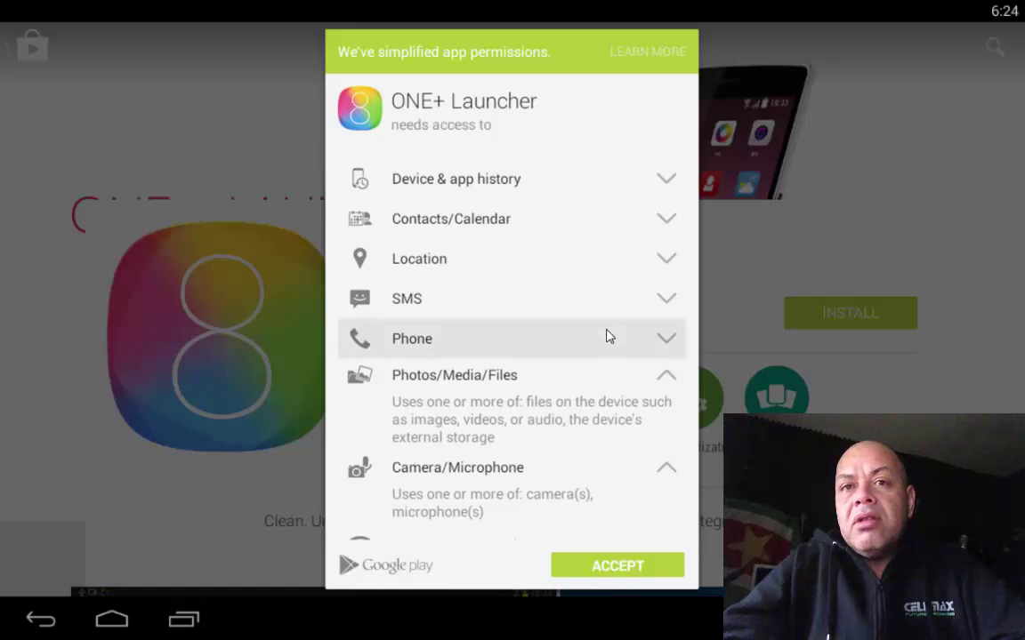
pyautogui.click(602, 307)
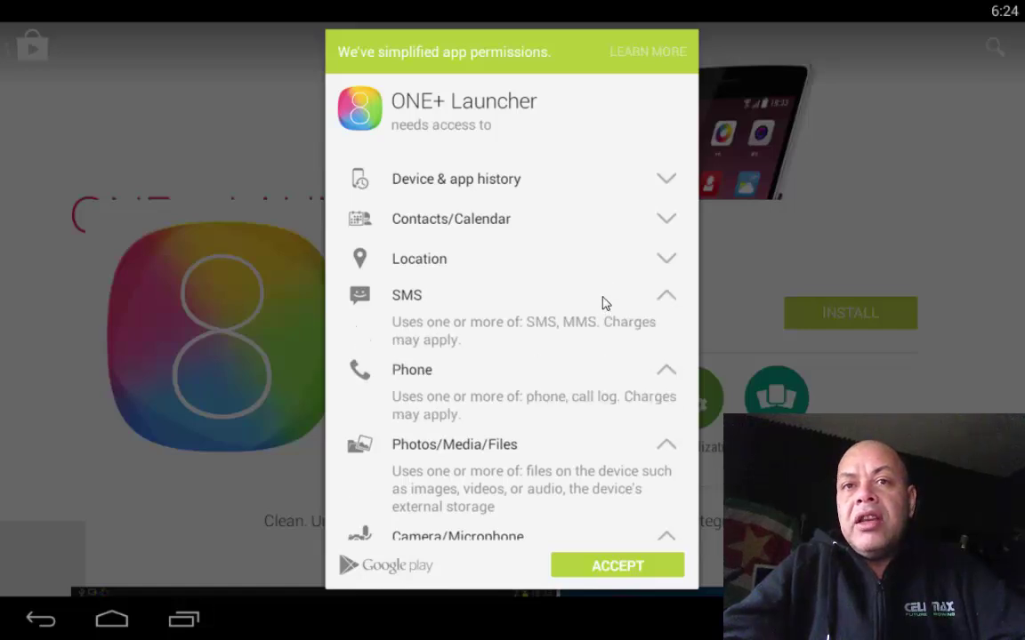
pyautogui.click(606, 267)
pyautogui.click(592, 221)
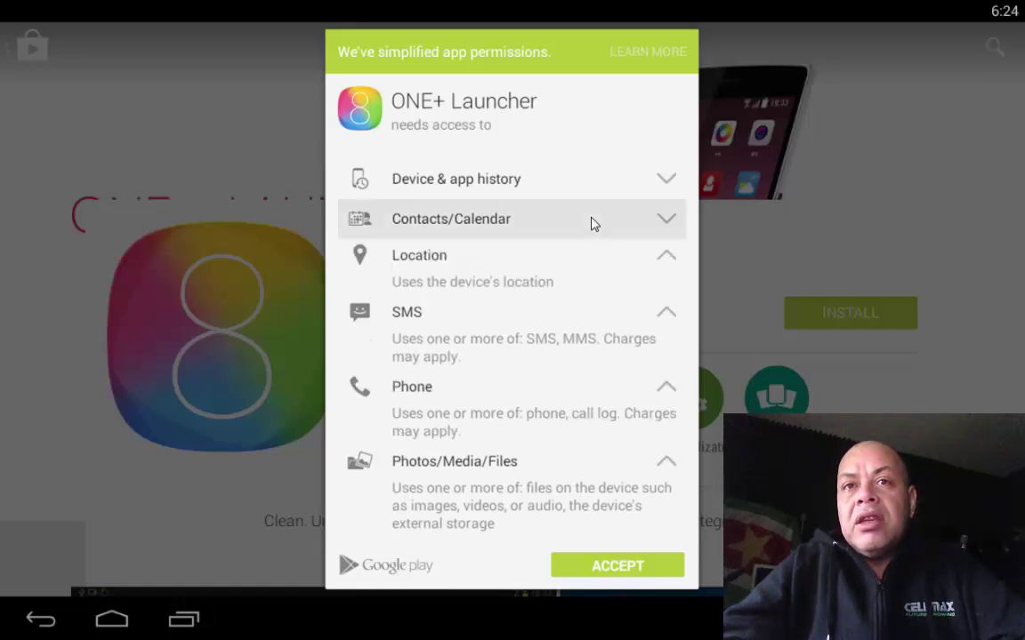
pyautogui.click(581, 181)
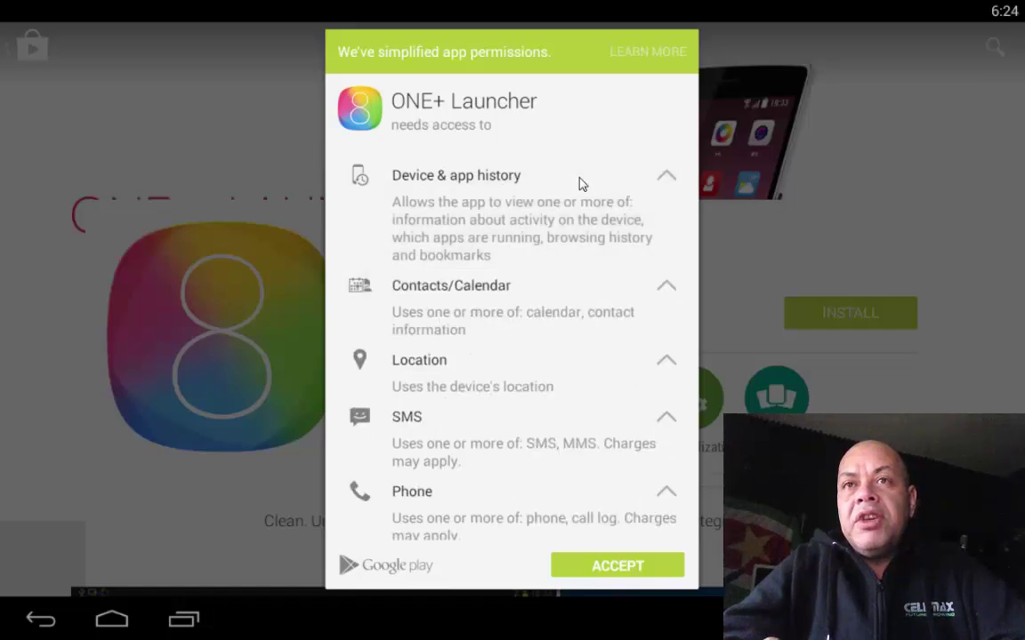
# Accept the permissions to install ONE+ Launcher and set it as the home app to use always.
pyautogui.click(620, 565)
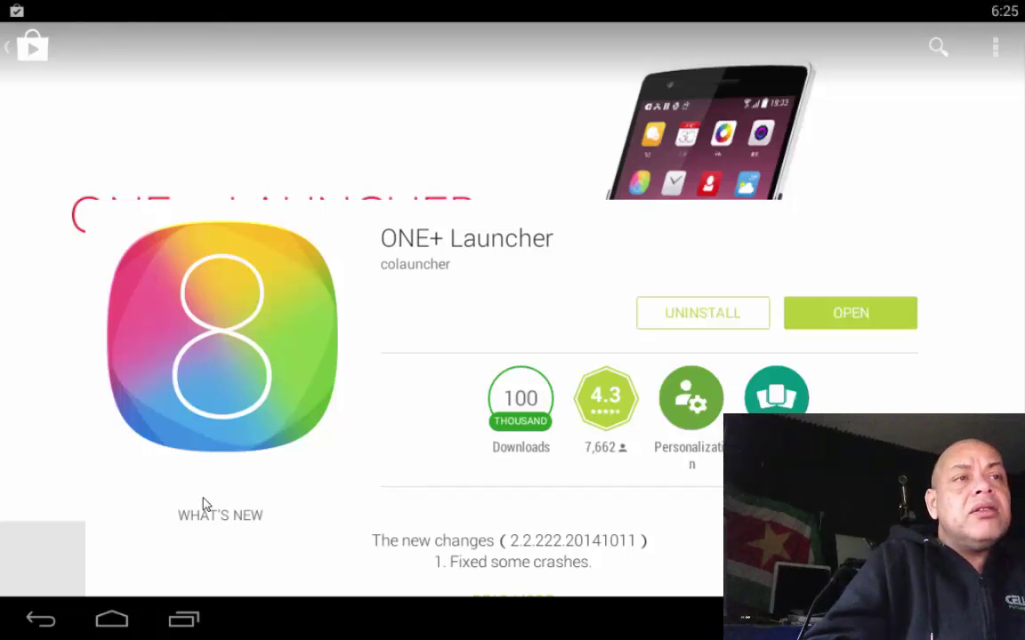
pyautogui.click(116, 624)
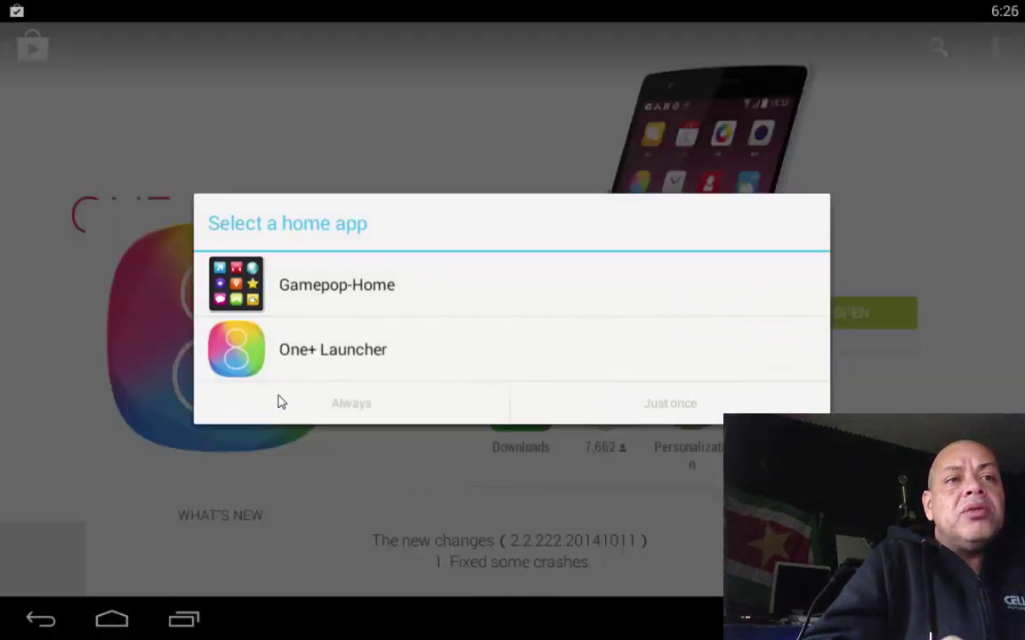
pyautogui.click(280, 379)
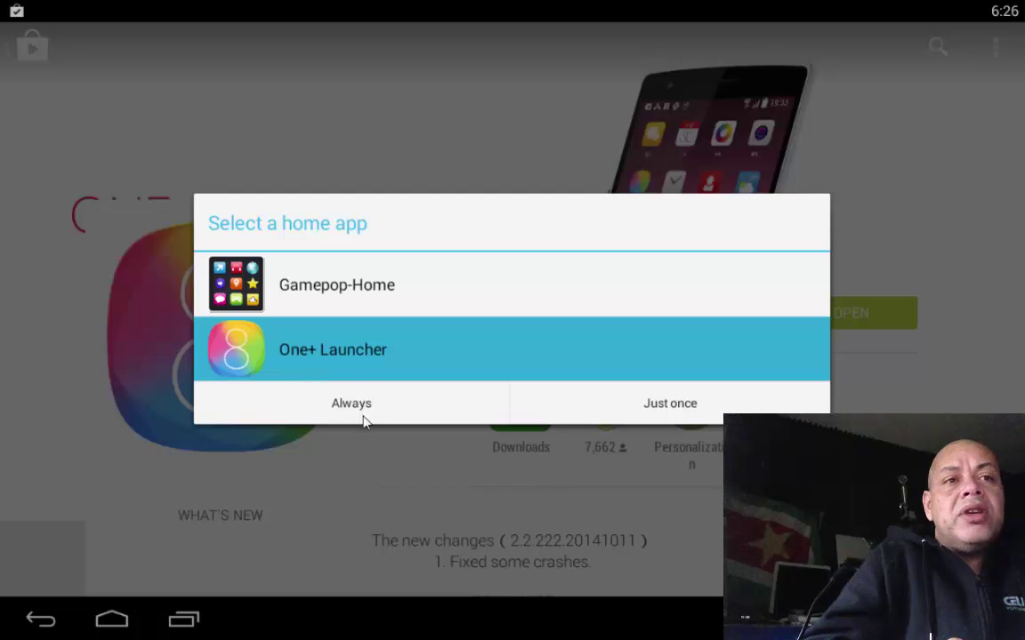
pyautogui.click(338, 408)
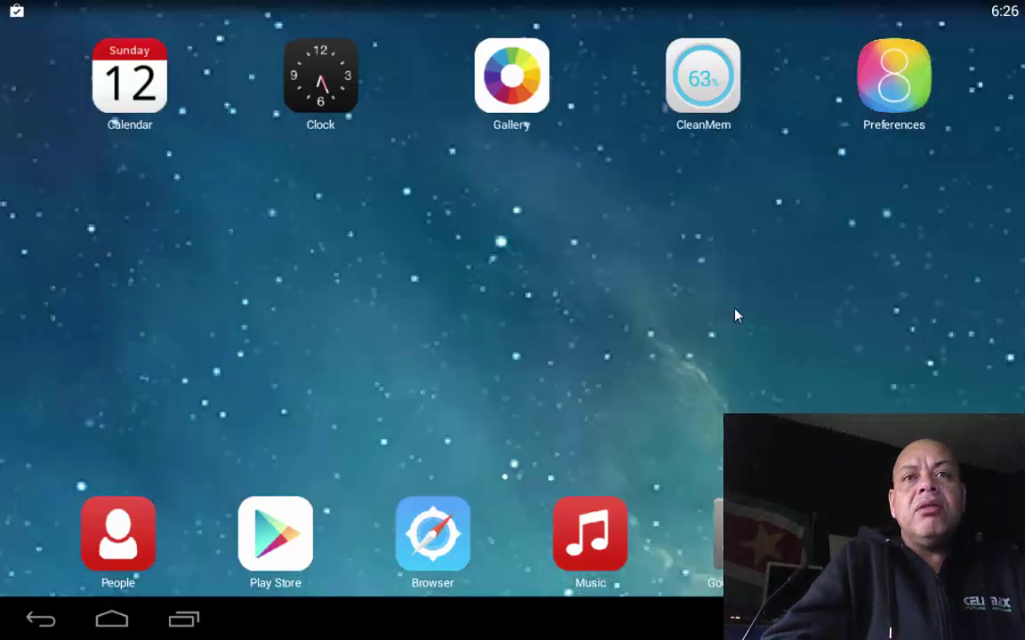
# Look through the new launcher's home screen pages, dismiss the app chooser and reveal the launcher's search bar.
pyautogui.scroll(-1, 471, 415)
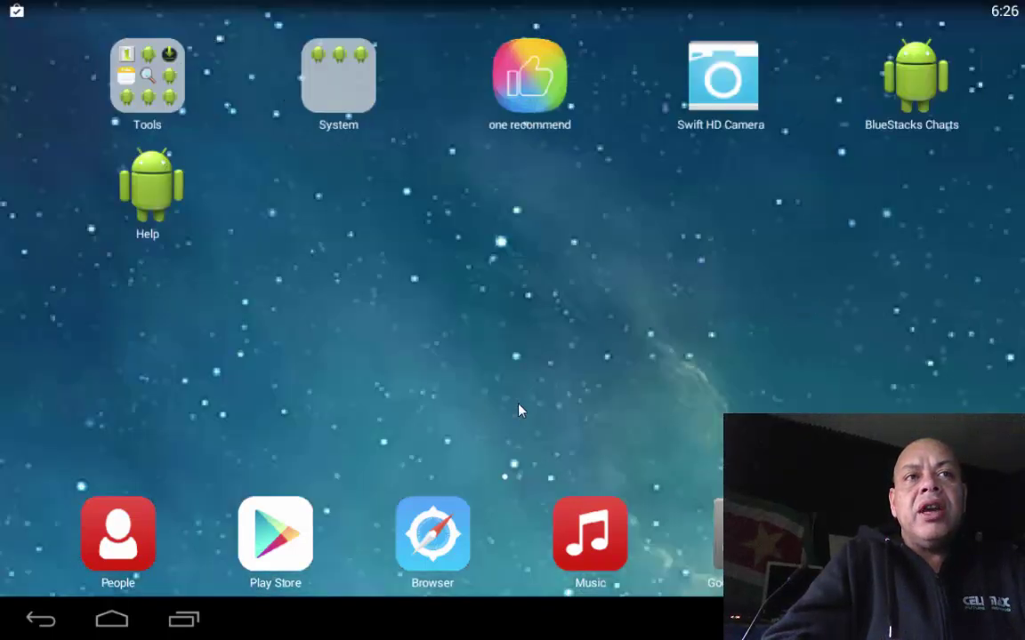
pyautogui.scroll(-1, 574, 380)
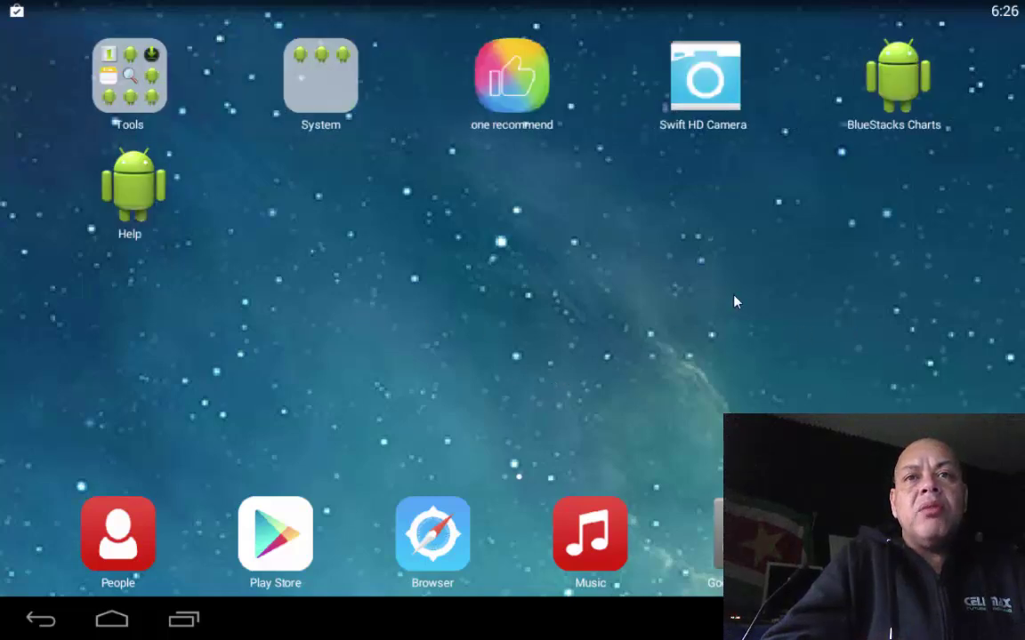
pyautogui.scroll(1, 734, 303)
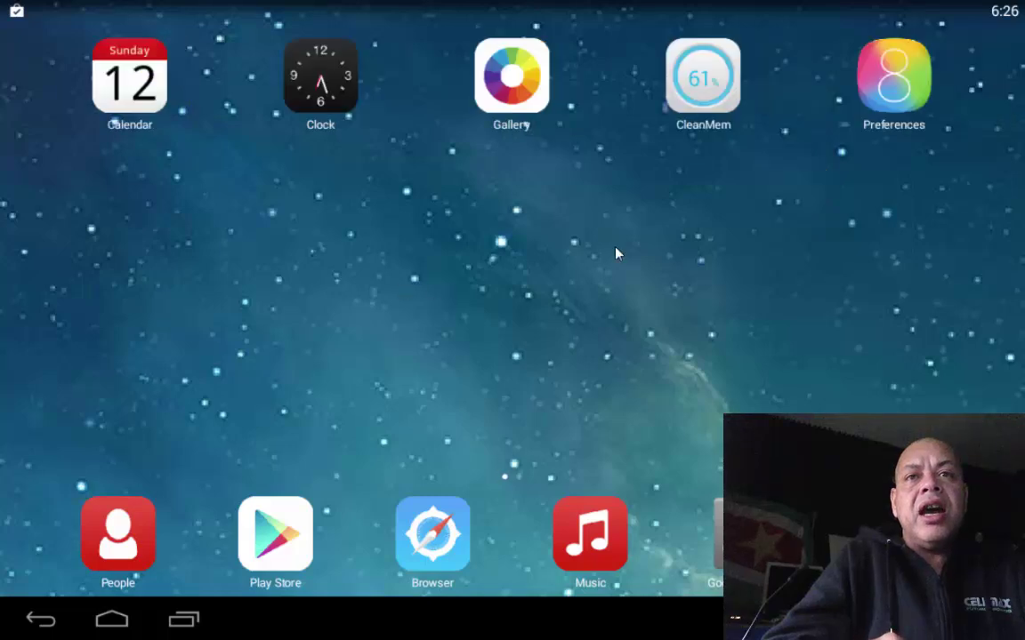
pyautogui.scroll(1, 711, 238)
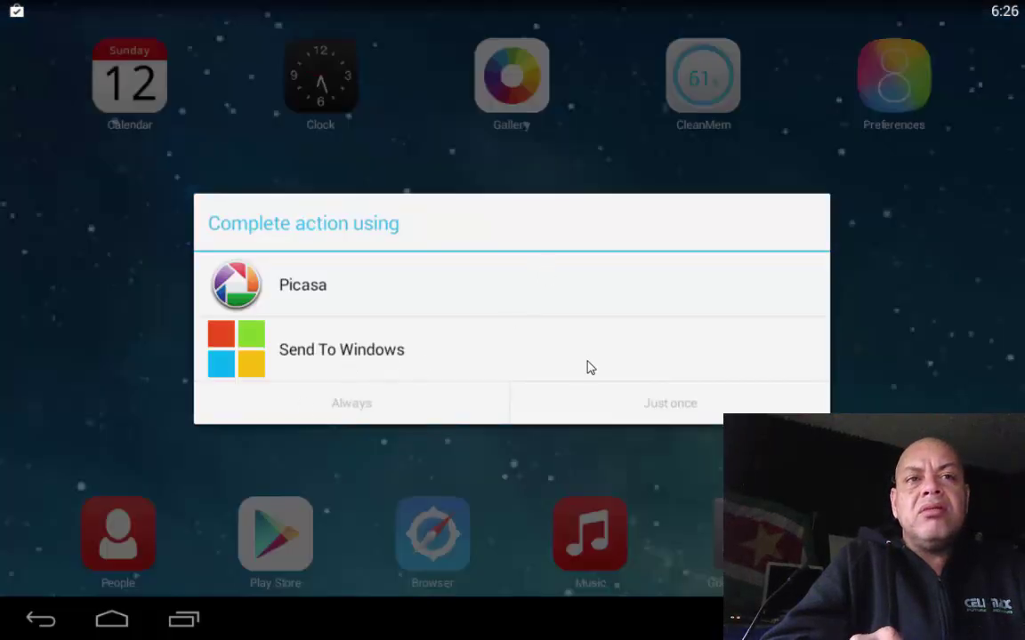
pyautogui.click(869, 294)
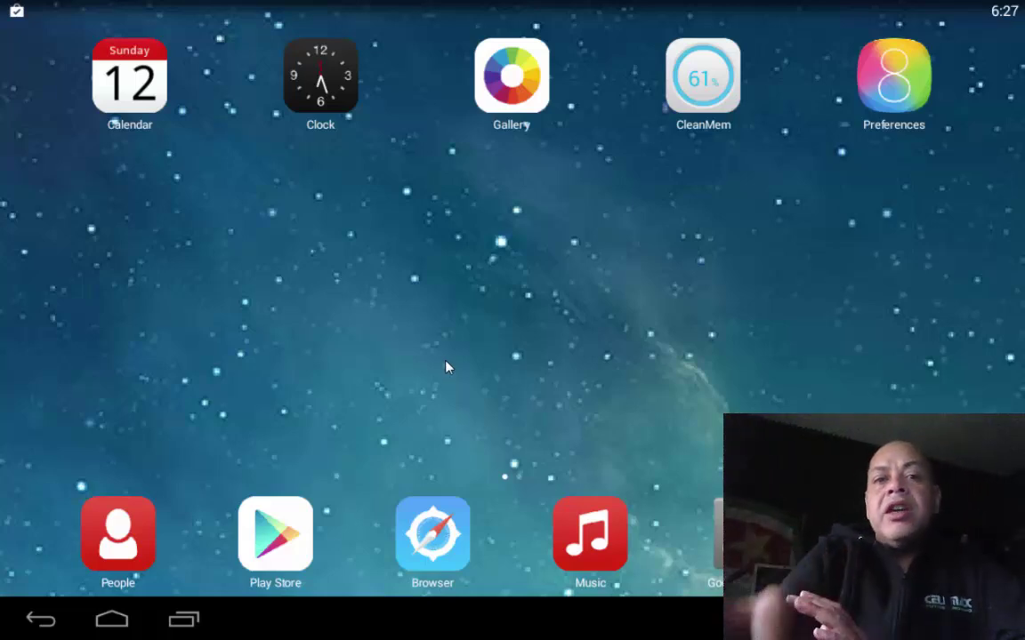
pyautogui.moveTo(447, 366); pyautogui.dragTo(366, 464)
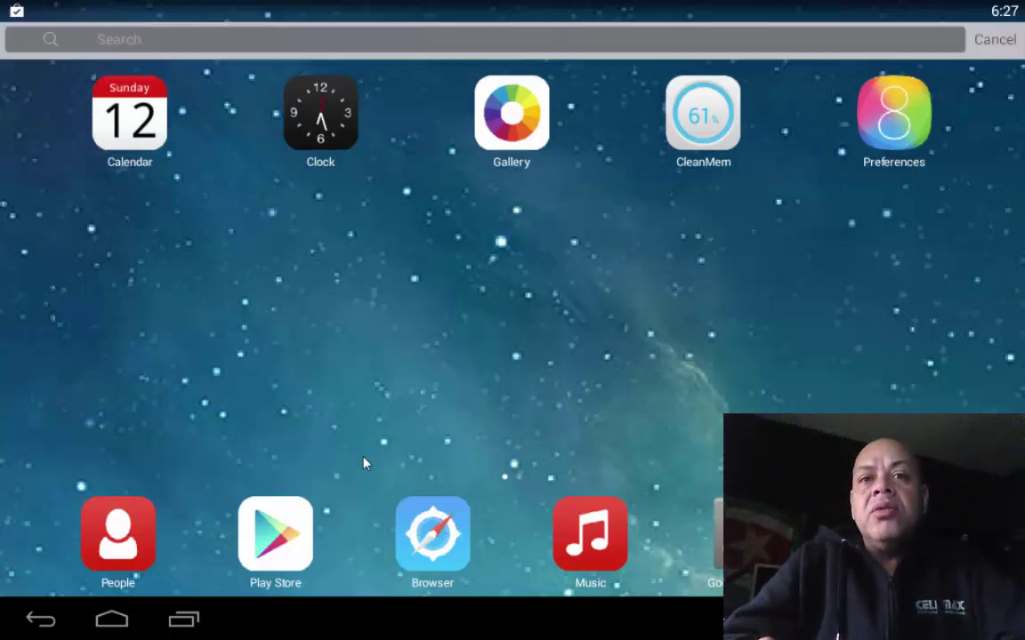
# Open the browser and search Google Images for "mac osx lion wallpapper".
pyautogui.click(434, 532)
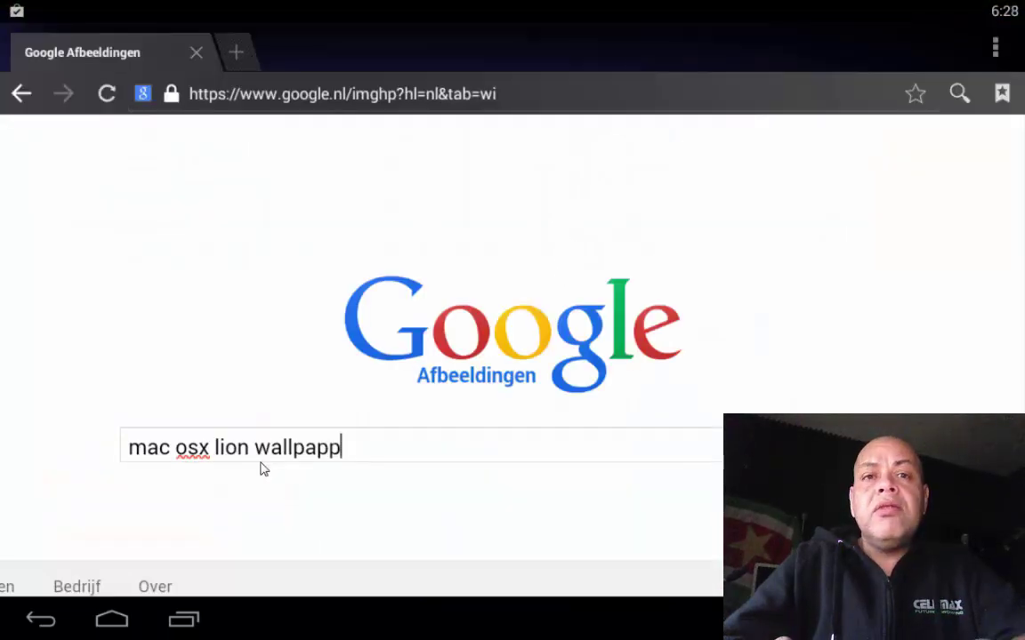
pyautogui.write('er')
pyautogui.press('Return')
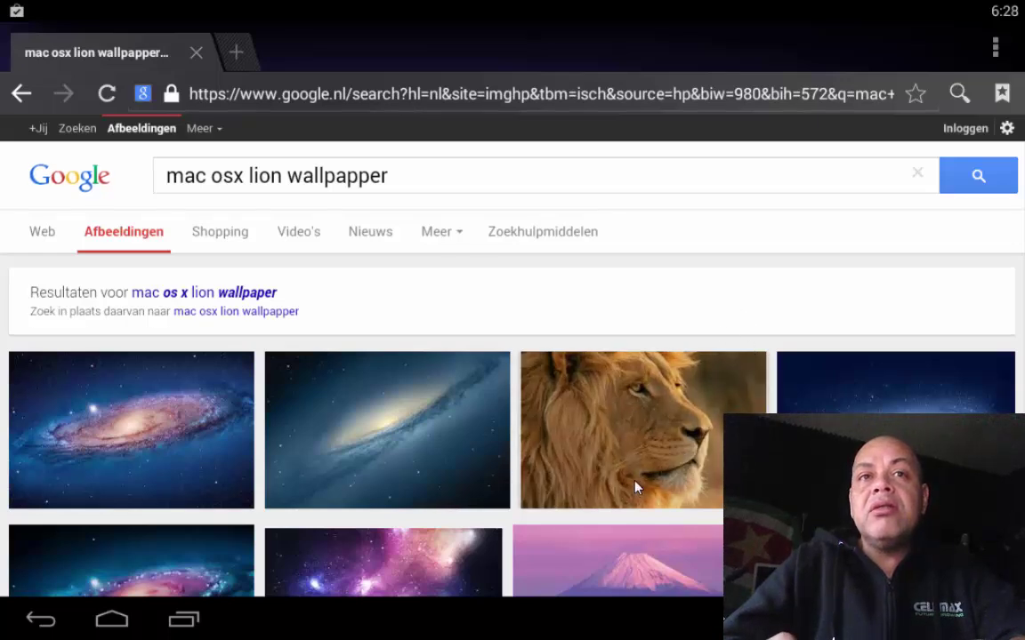
# Select the lion portrait among the image results and open its full-size version.
pyautogui.click(585, 459)
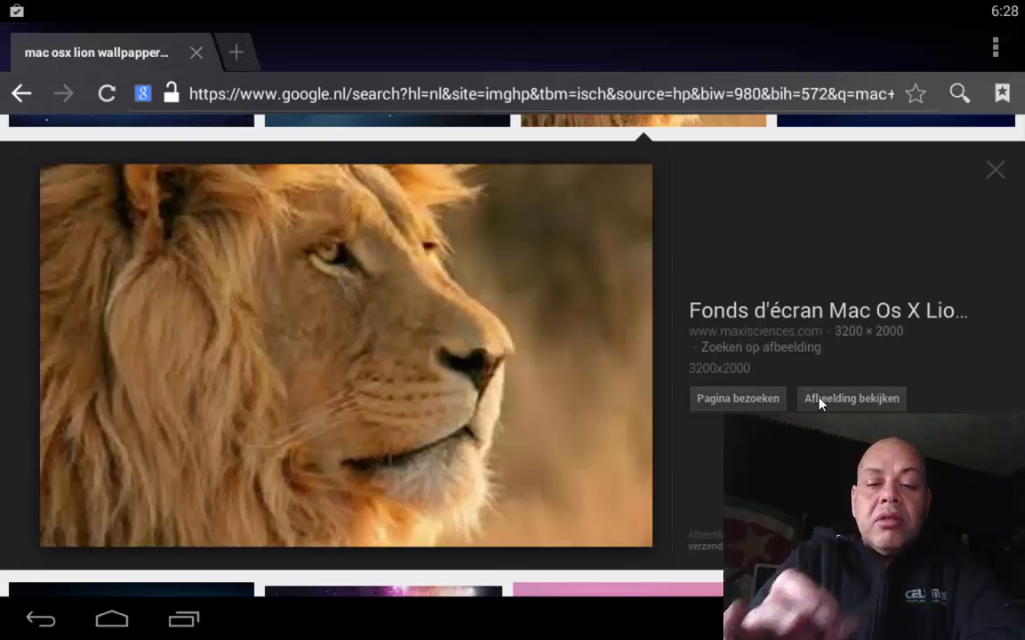
pyautogui.scroll(-3, 820, 403)
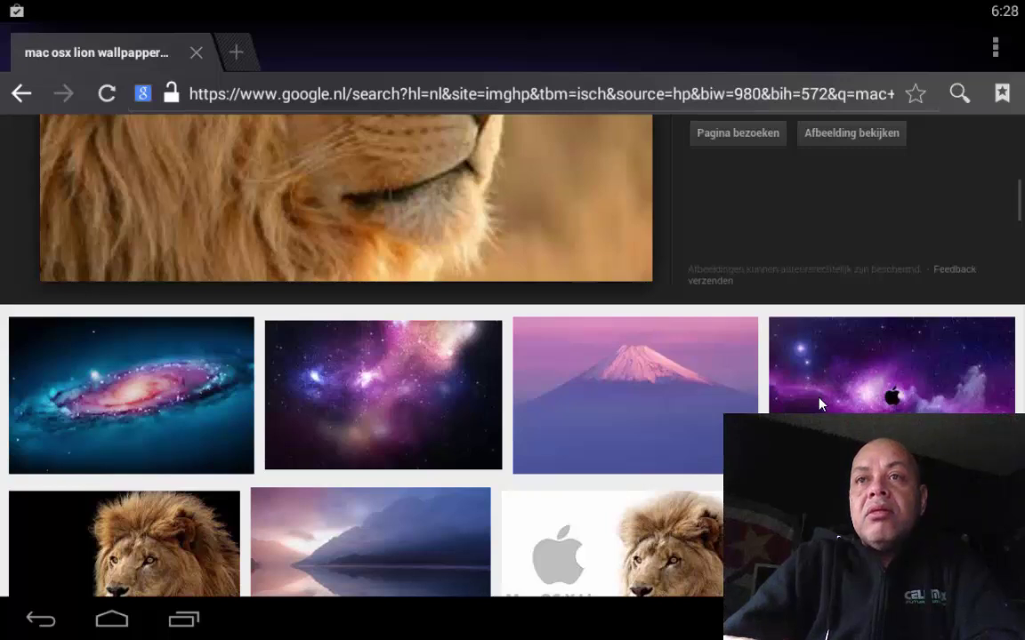
pyautogui.click(853, 160)
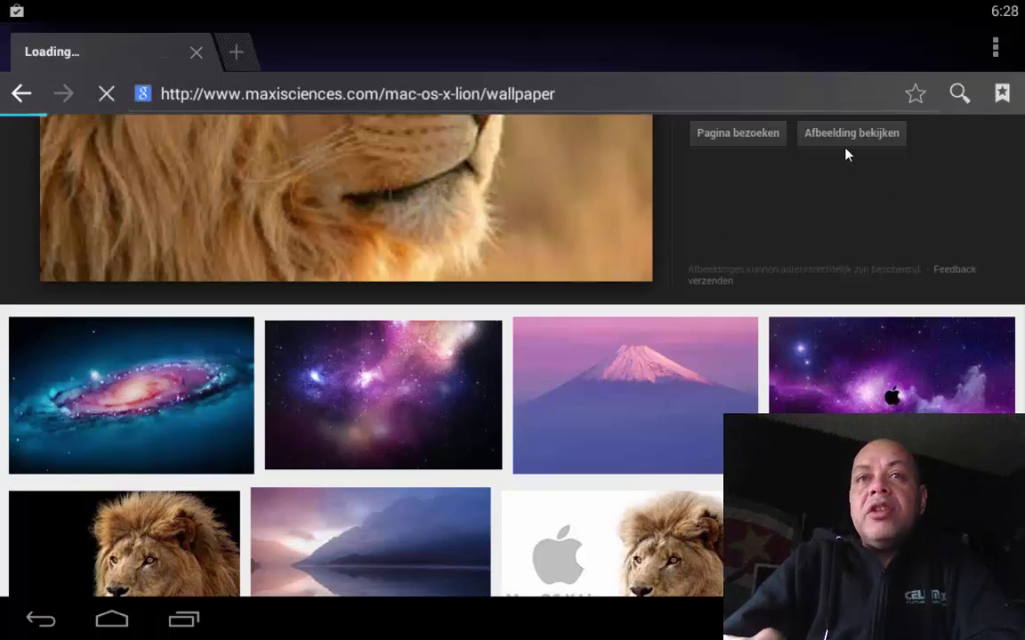
pyautogui.click(845, 141)
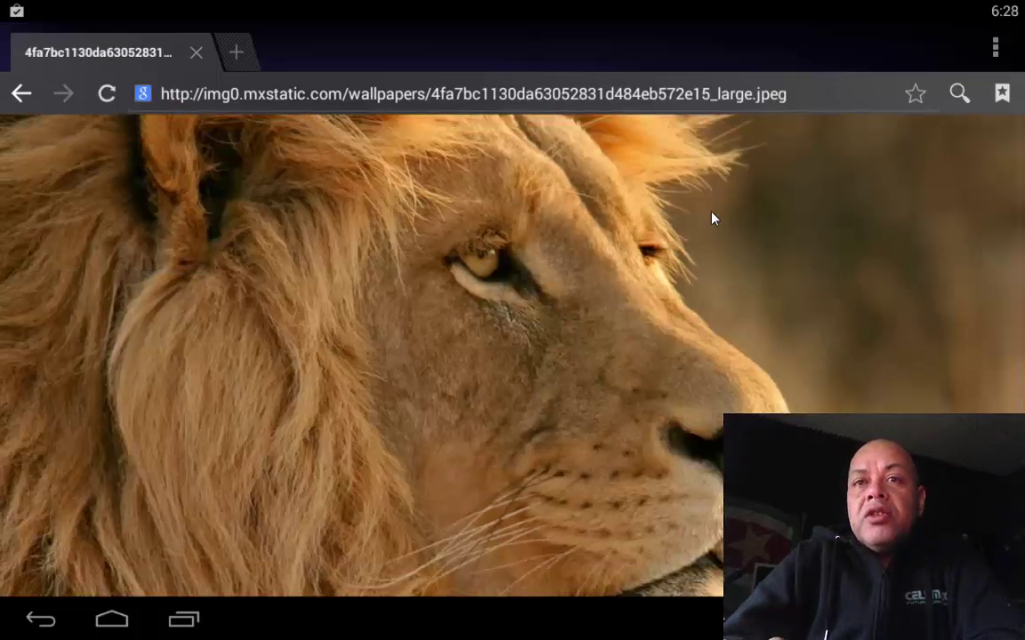
# Set the full-size lion image as the wallpaper and return to the home screen.
pyautogui.doubleClick(712, 217)
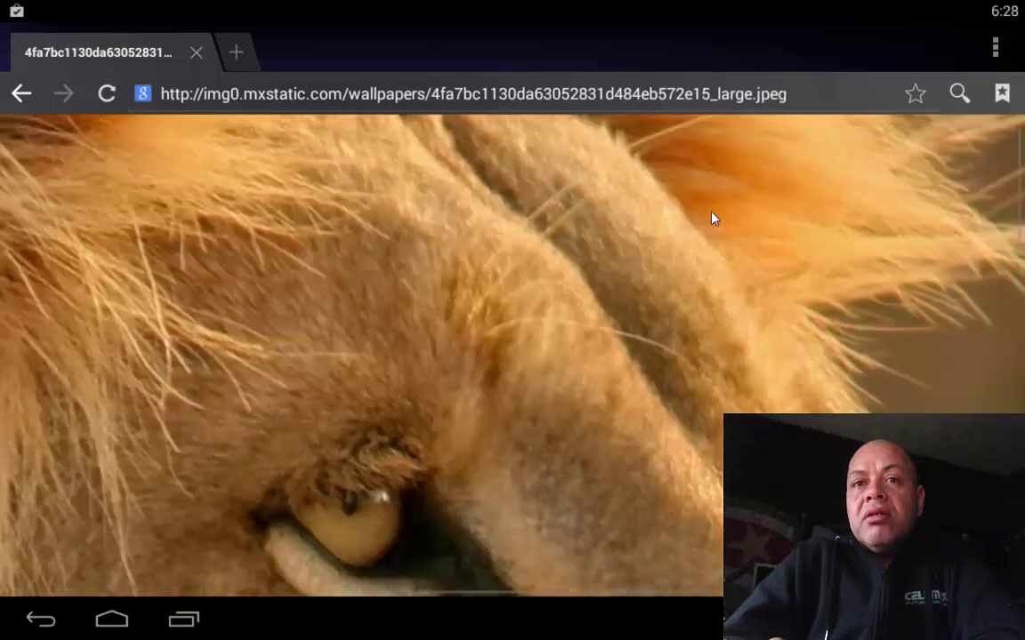
pyautogui.click(712, 218)
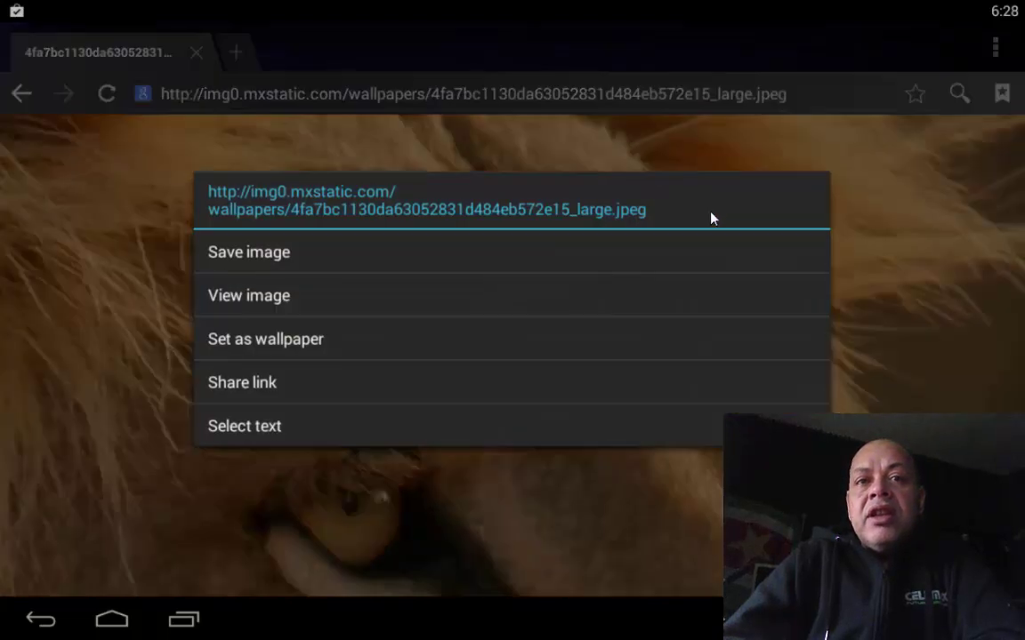
pyautogui.click(377, 348)
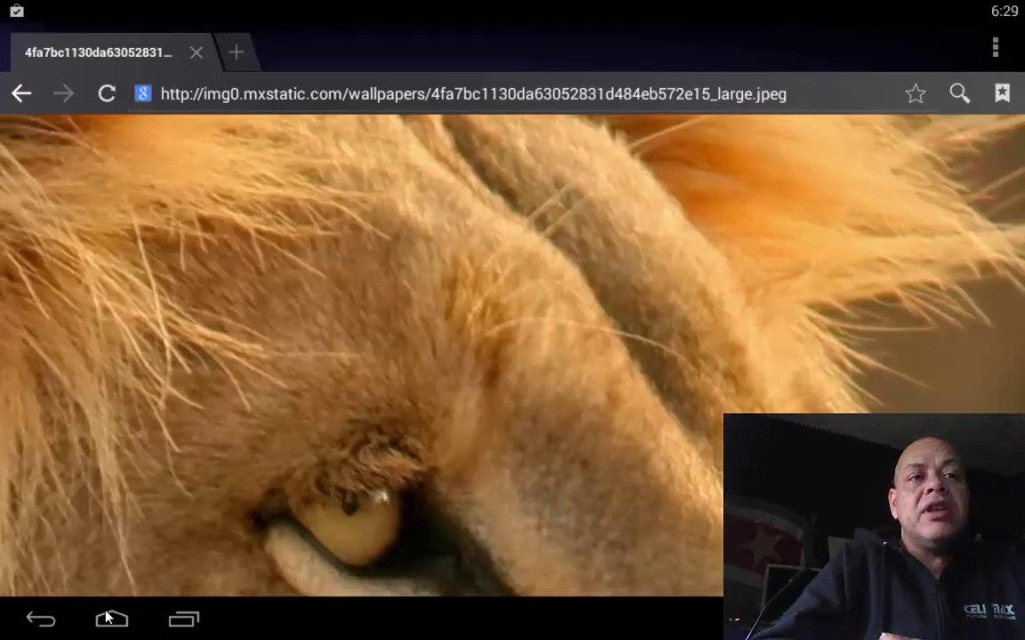
pyautogui.click(111, 618)
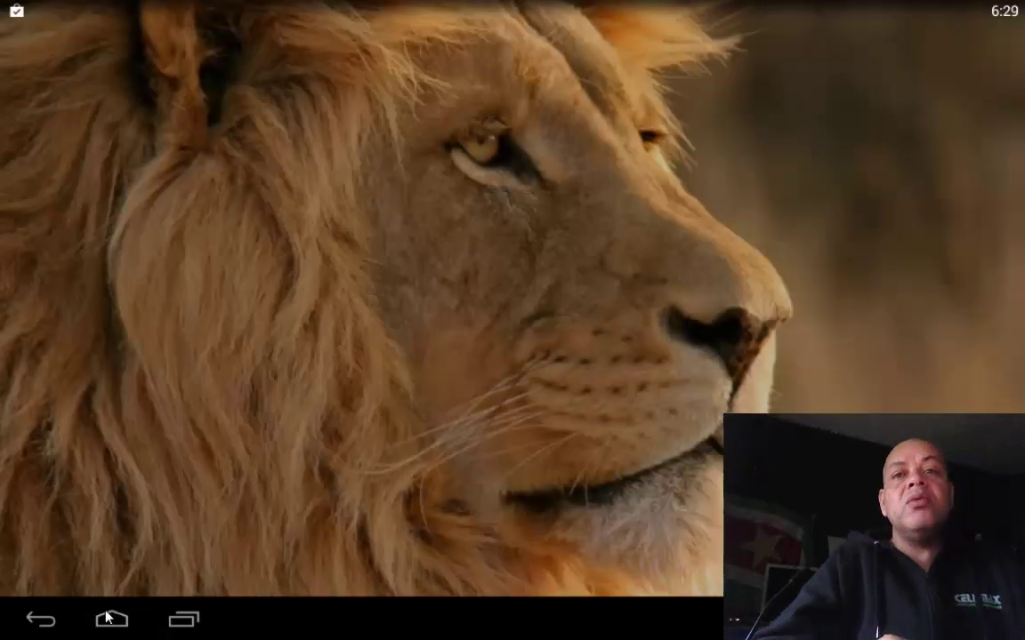
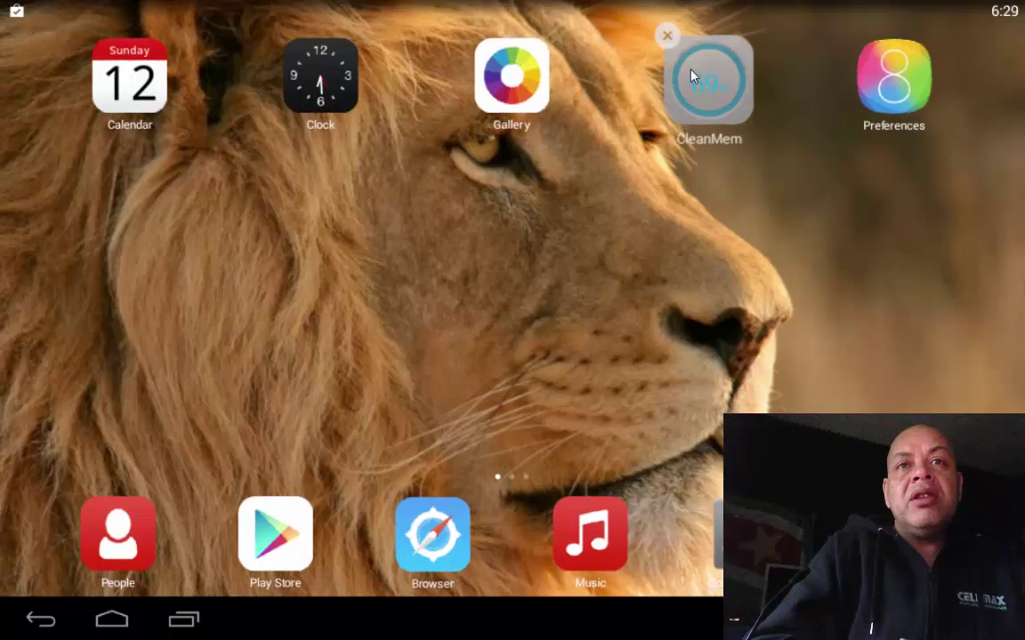
# Remove the CleanMem shortcut from the first home screen page and confirm the removal.
pyautogui.click(670, 43)
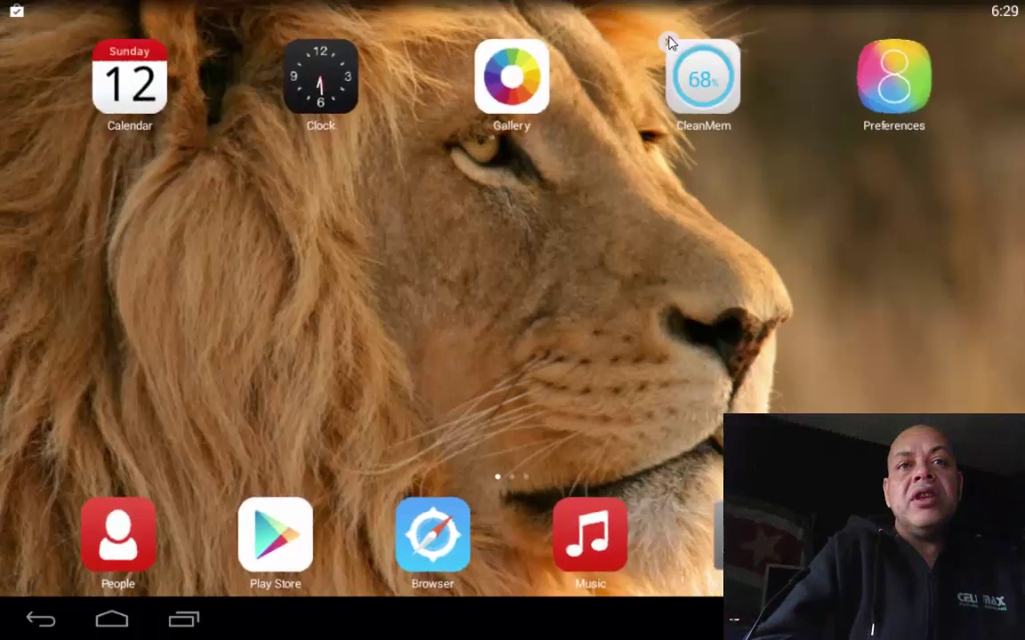
pyautogui.click(670, 41)
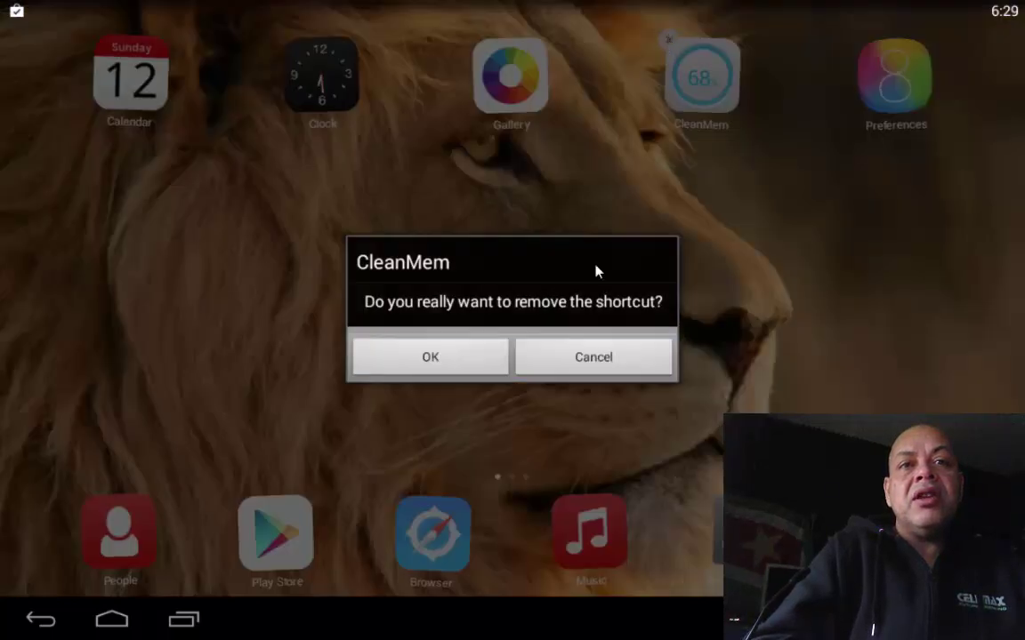
pyautogui.click(474, 357)
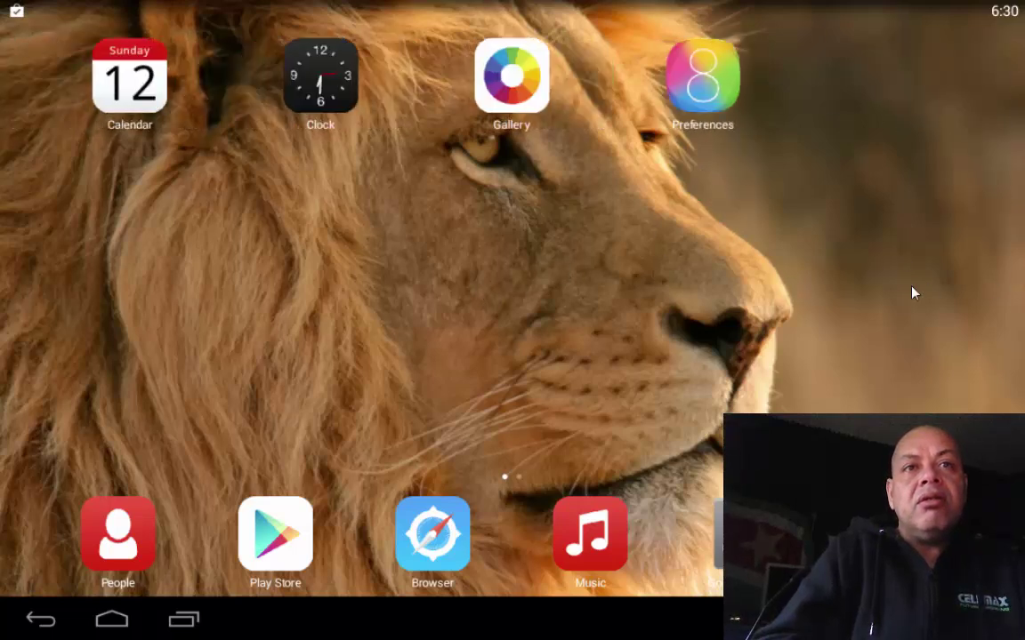
# Uninstall the BlueStacks Charts app from the last home screen page, confirming the uninstallation.
pyautogui.moveTo(910, 291); pyautogui.dragTo(177, 327)
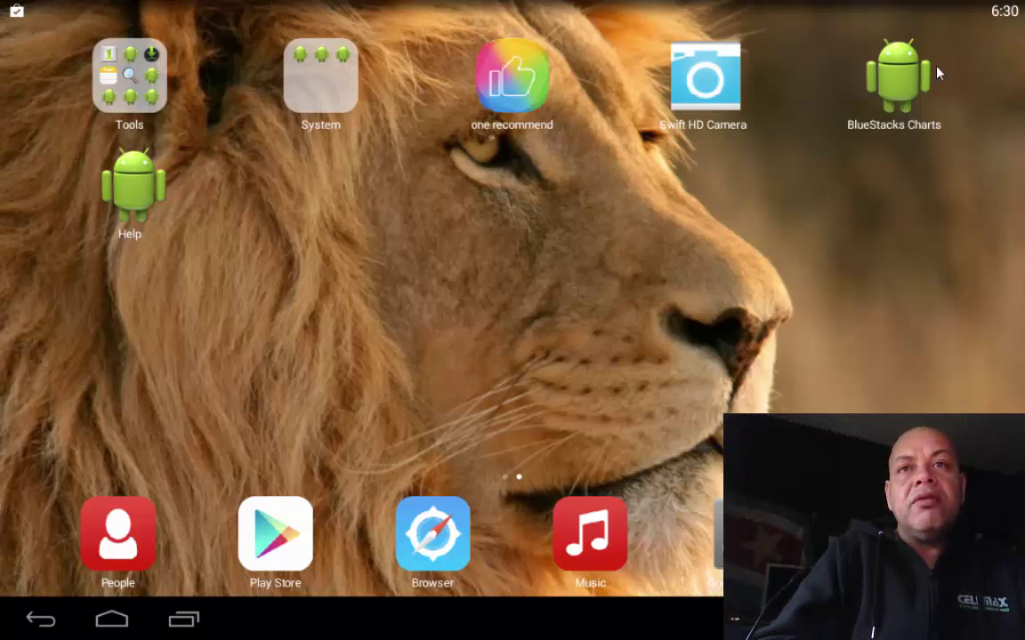
pyautogui.moveTo(912, 76); pyautogui.dragTo(885, 42)
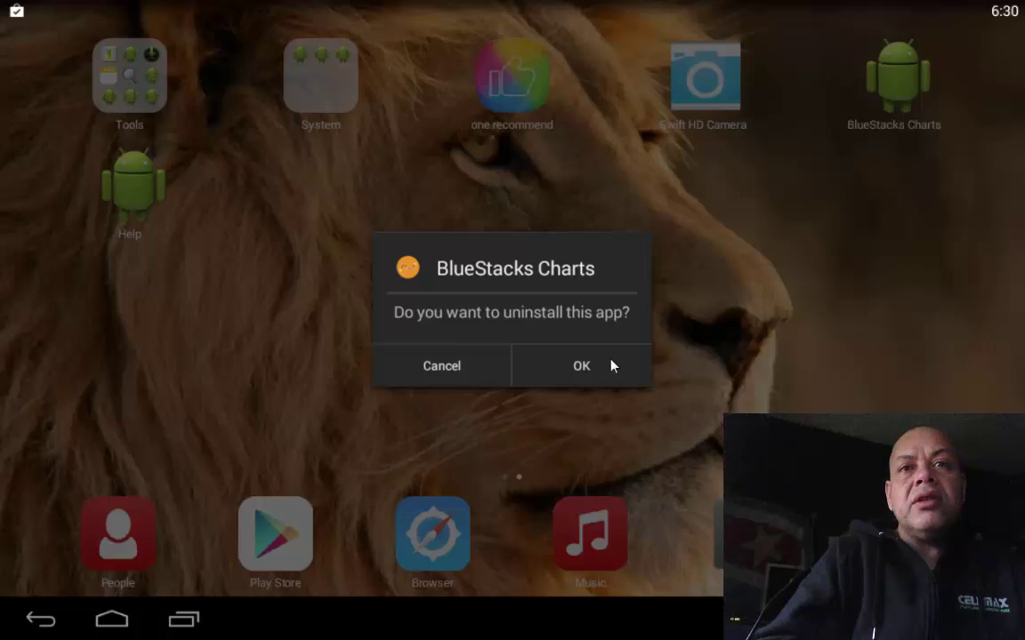
pyautogui.click(611, 366)
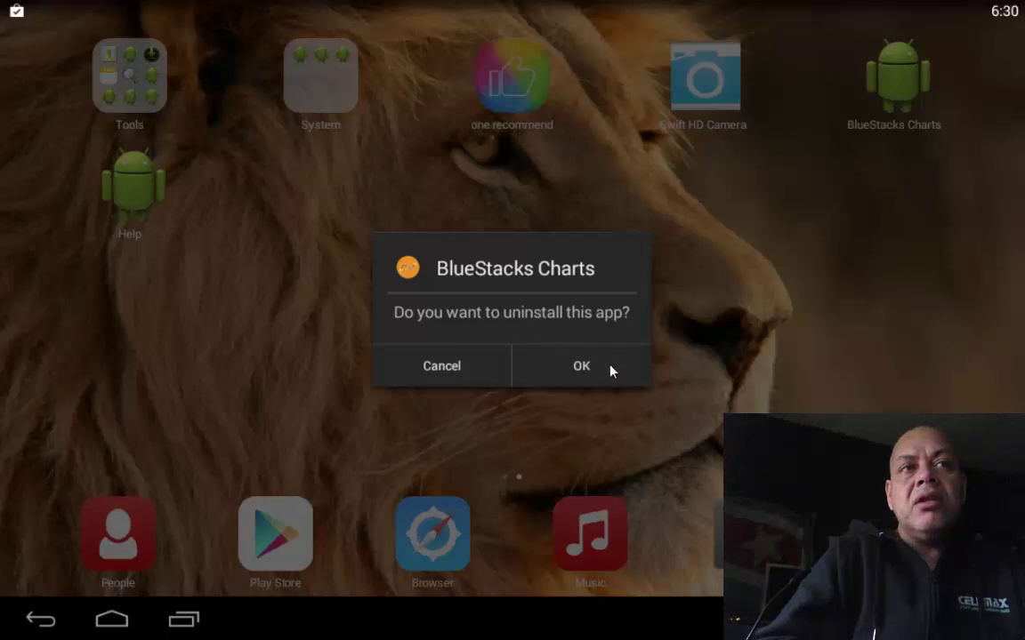